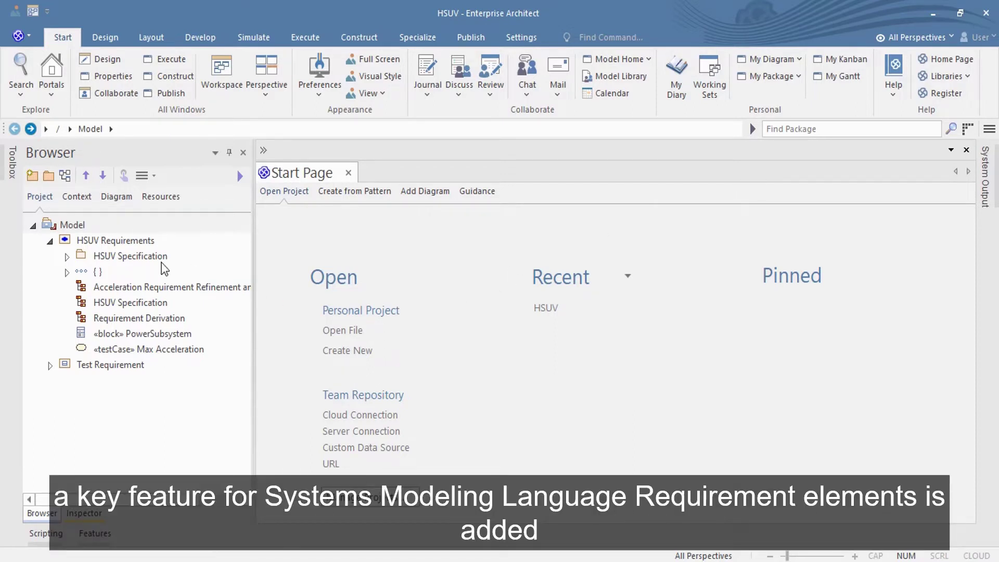
Open the HSUV Specification diagram and examine its requirement hierarchy
{"action": "left_click", "coordinate": [144, 303]}
{"action": "double_click", "coordinate": [144, 302]}
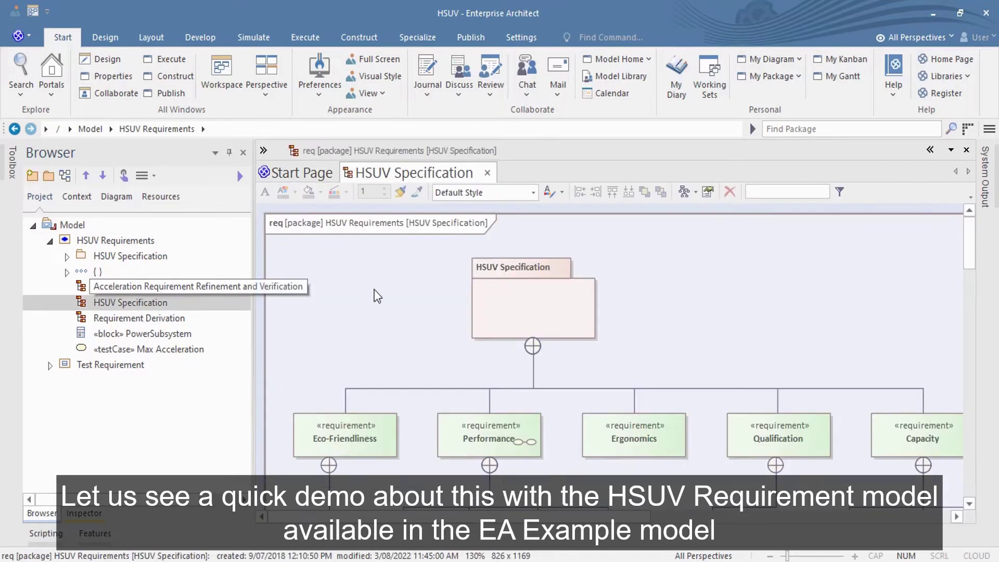
{"action": "scroll", "coordinate": [732, 289], "scroll_direction": "down", "scroll_amount": 3}
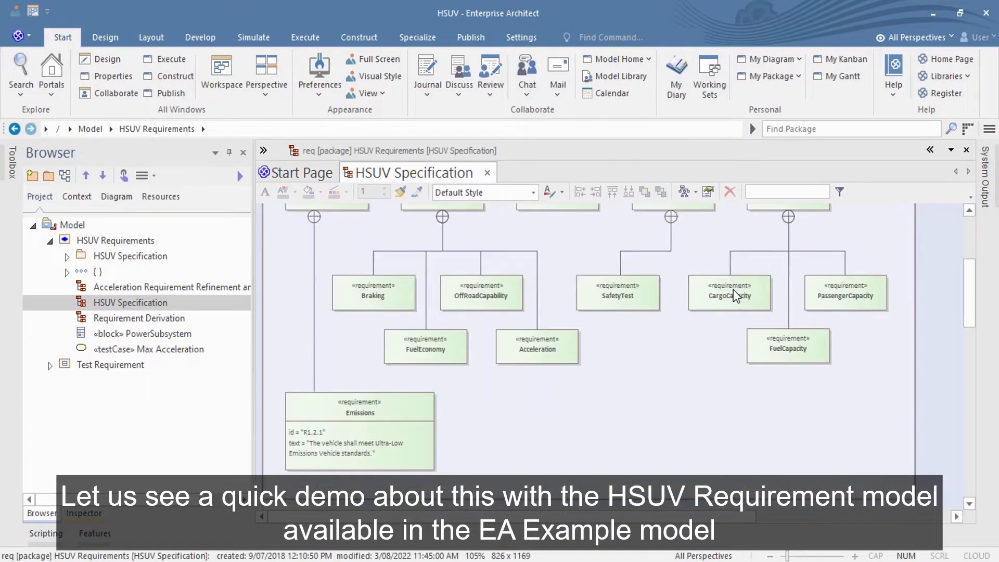
{"action": "scroll", "coordinate": [733, 289], "scroll_direction": "up", "scroll_amount": 3}
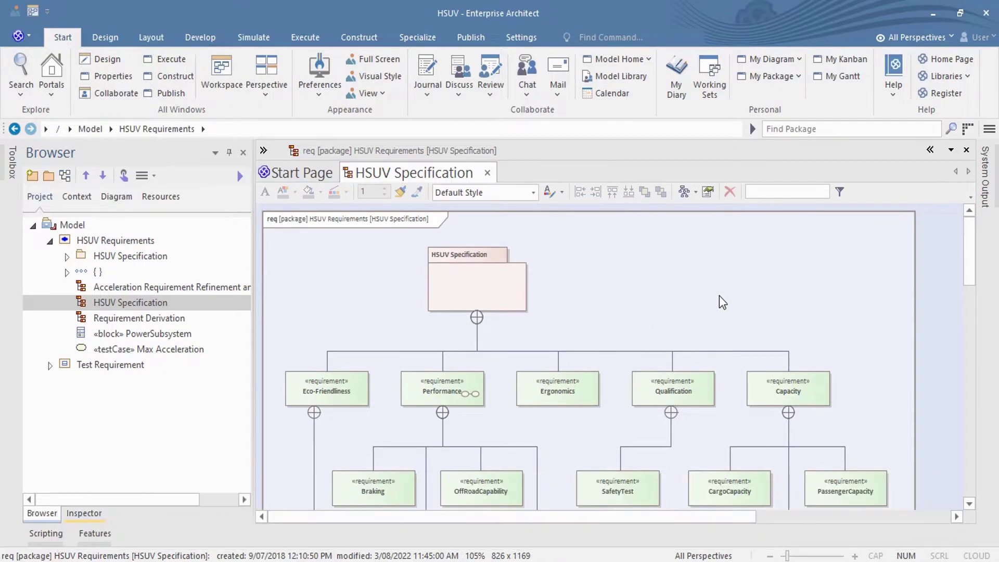
Open the Requirement Derivation diagram and review the deriveReqt links between requirements
{"action": "double_click", "coordinate": [202, 316]}
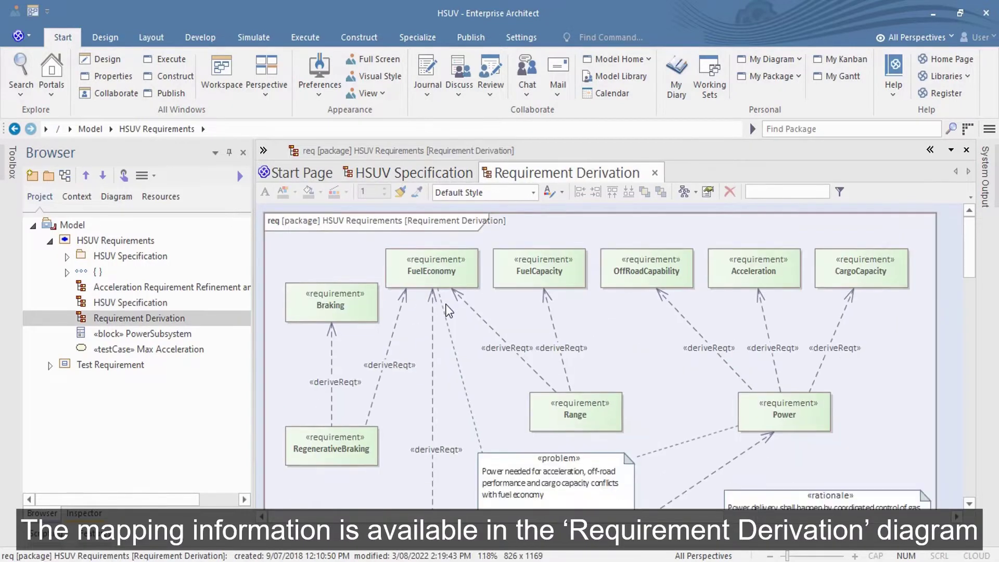
{"action": "scroll", "coordinate": [445, 305], "scroll_direction": "down", "scroll_amount": 2}
{"action": "scroll", "coordinate": [445, 305], "scroll_direction": "up", "scroll_amount": 2}
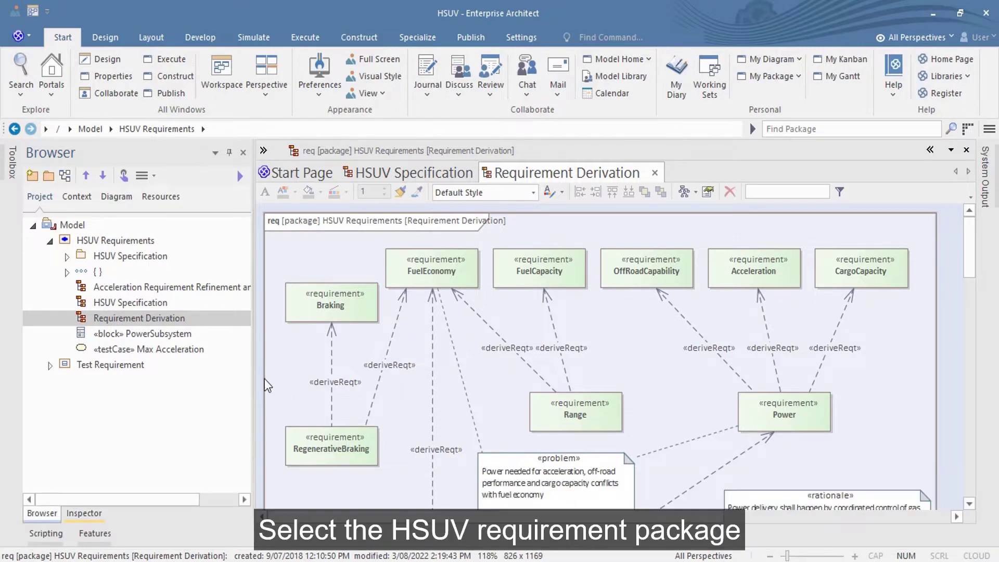
Export the HSUV Requirements package with the Microsoft Office add-in's SysML Requirements on Excel command and maximize the resulting workbook
{"action": "left_click", "coordinate": [163, 241]}
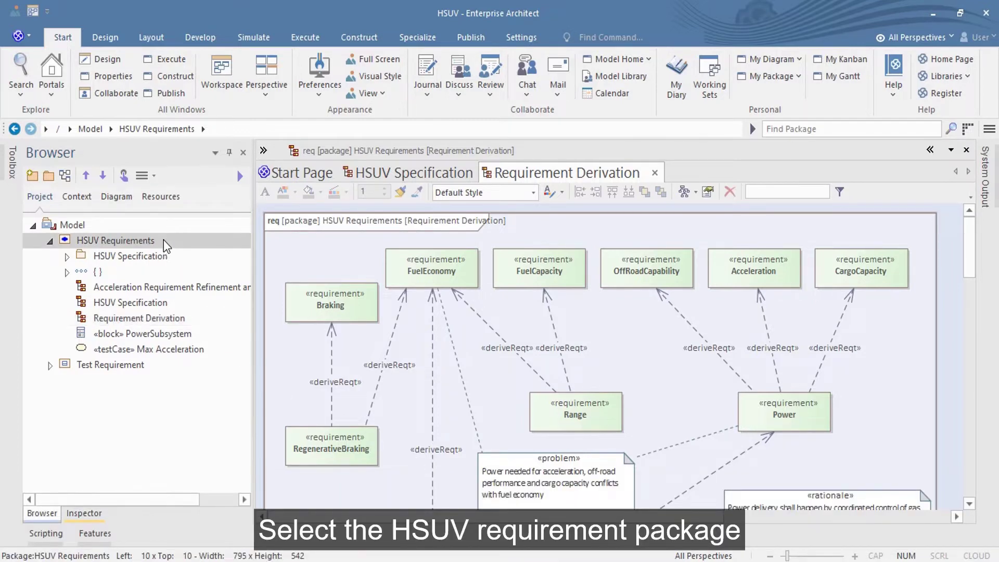
{"action": "left_click", "coordinate": [424, 37]}
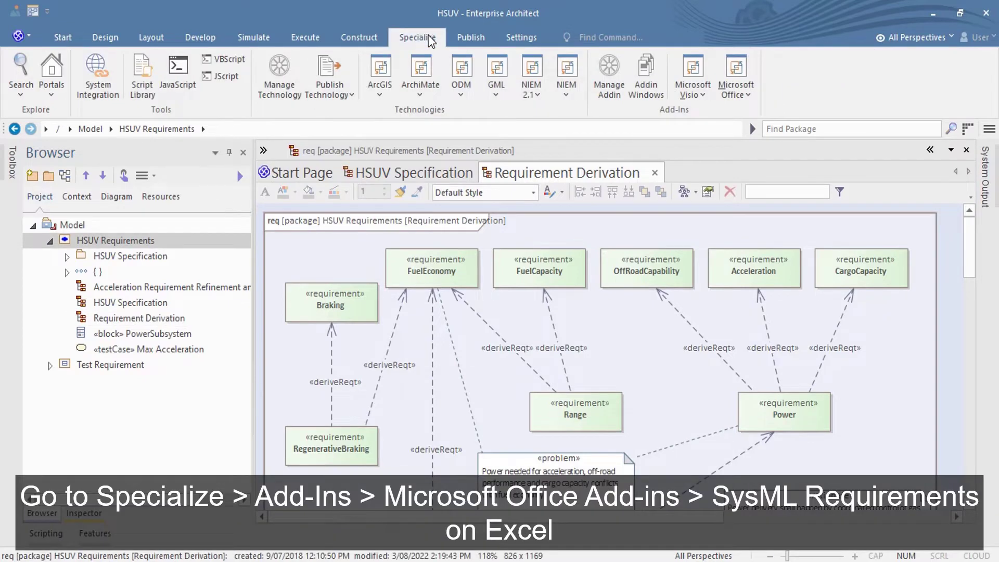
{"action": "left_click", "coordinate": [735, 89]}
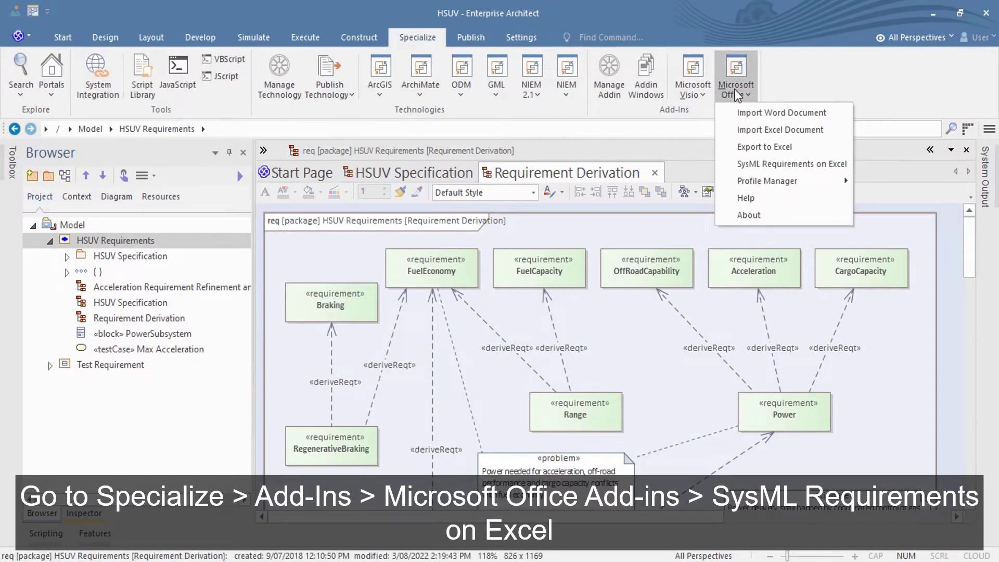
{"action": "left_click", "coordinate": [752, 165]}
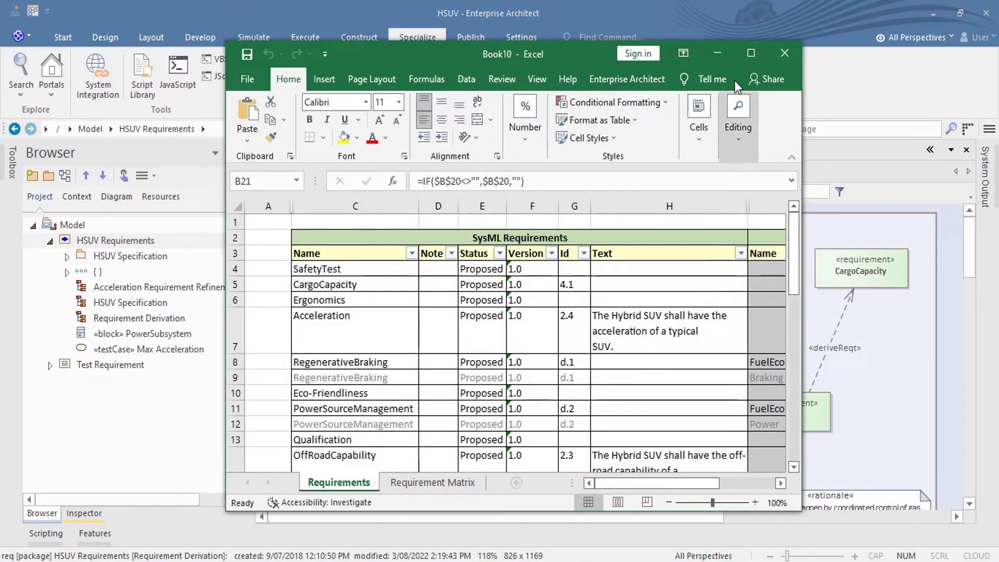
{"action": "left_click", "coordinate": [746, 53]}
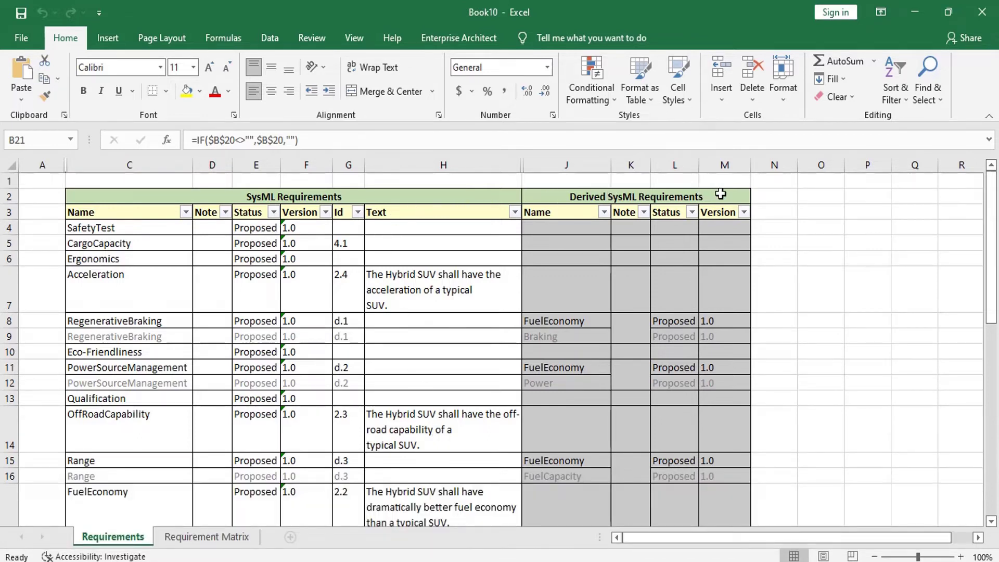
Review the SysML requirements and their derived requirements on the Requirements sheet
{"action": "scroll", "coordinate": [414, 345], "scroll_direction": "down", "scroll_amount": 1, "text": "ctrl"}
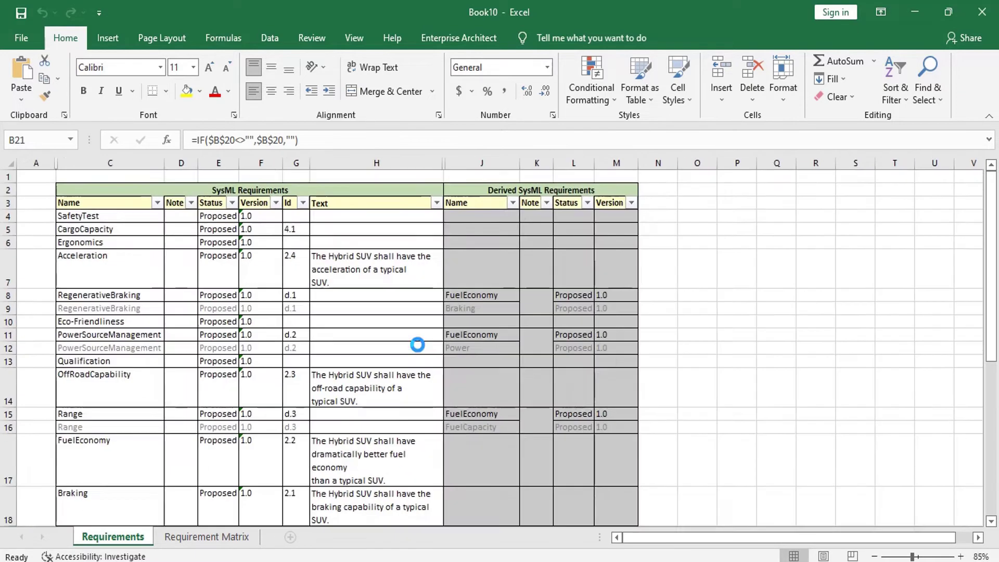
{"action": "scroll", "coordinate": [416, 346], "scroll_direction": "down", "scroll_amount": 3}
{"action": "scroll", "coordinate": [417, 345], "scroll_direction": "up", "scroll_amount": 3}
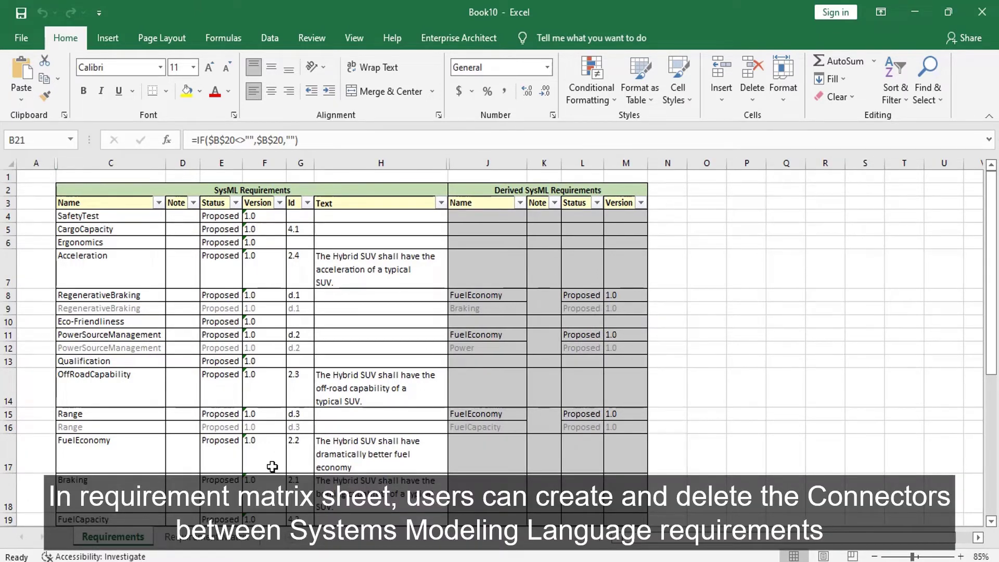
Examine the Requirement Matrix sheet for the connectors marked between the requirements
{"action": "left_click", "coordinate": [227, 541]}
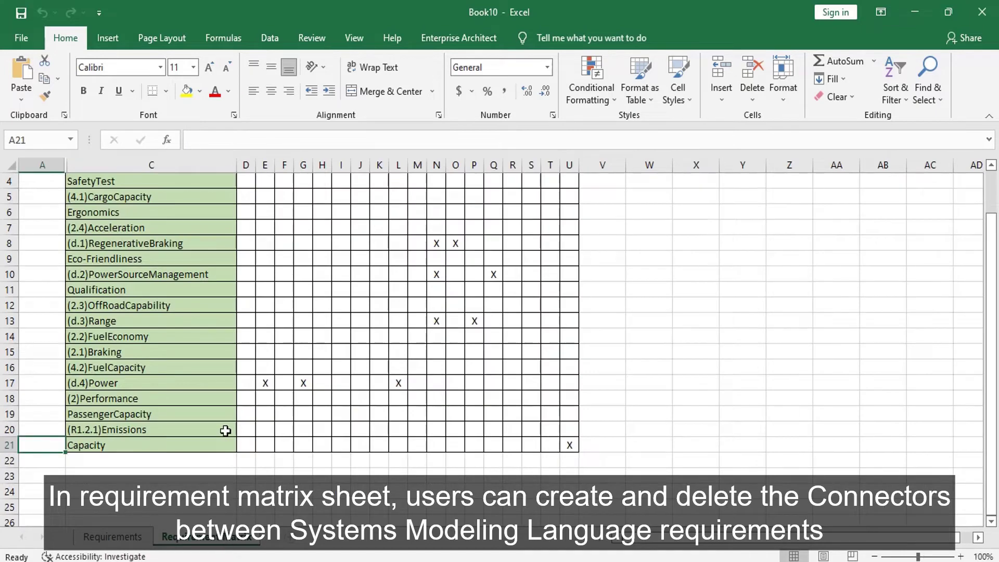
{"action": "scroll", "coordinate": [223, 431], "scroll_direction": "up", "scroll_amount": 1}
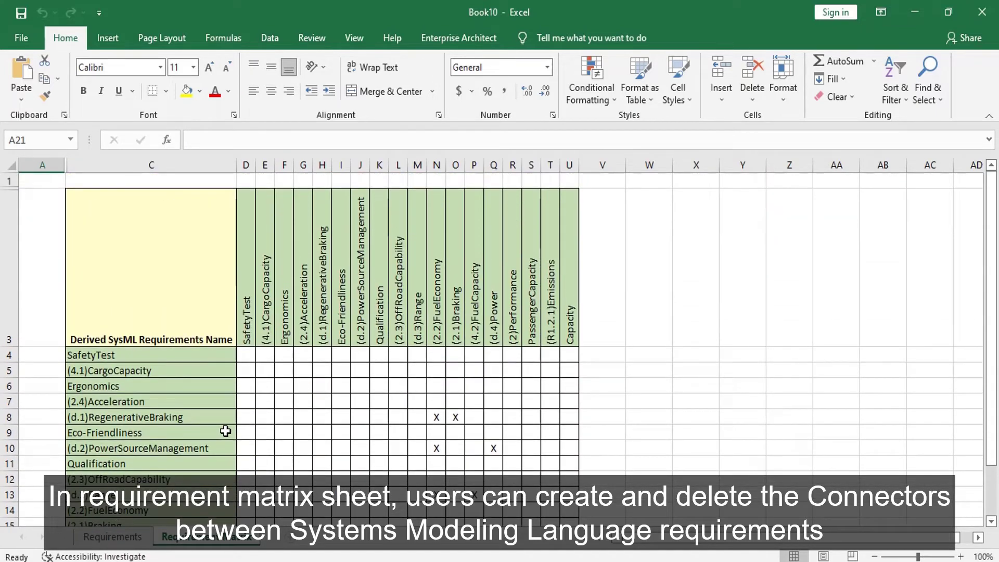
{"action": "scroll", "coordinate": [225, 432], "scroll_direction": "down", "scroll_amount": 1}
{"action": "scroll", "coordinate": [225, 431], "scroll_direction": "down", "scroll_amount": 1}
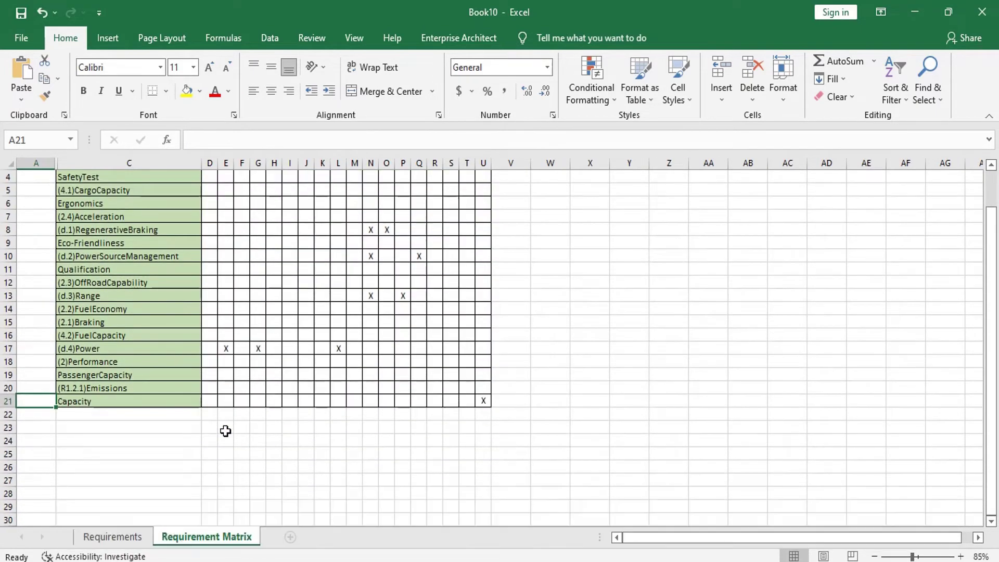
{"action": "scroll", "coordinate": [225, 431], "scroll_direction": "up", "scroll_amount": 1}
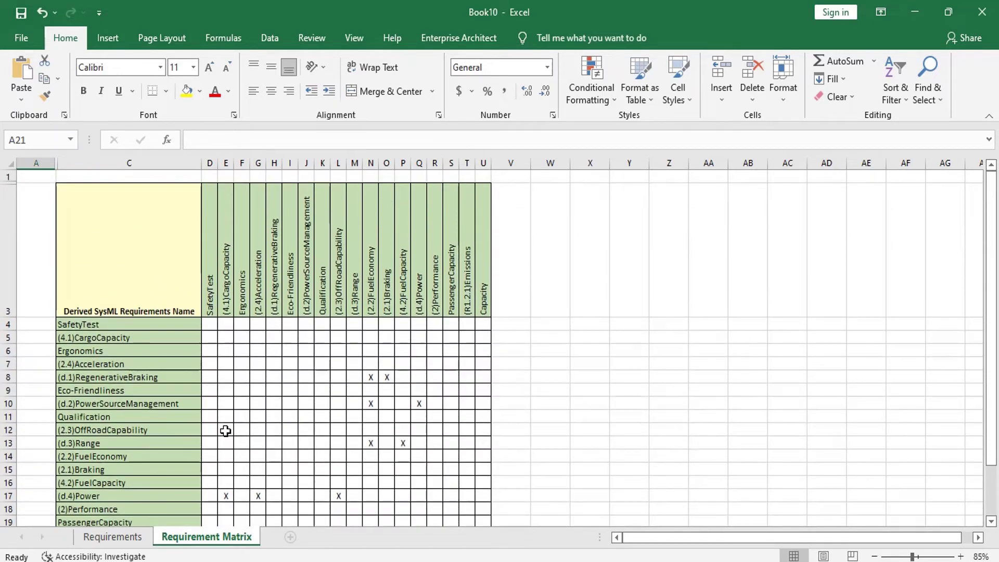
Add a new requirement named Torque in the first empty Name cell of the Requirements sheet
{"action": "left_click", "coordinate": [468, 35]}
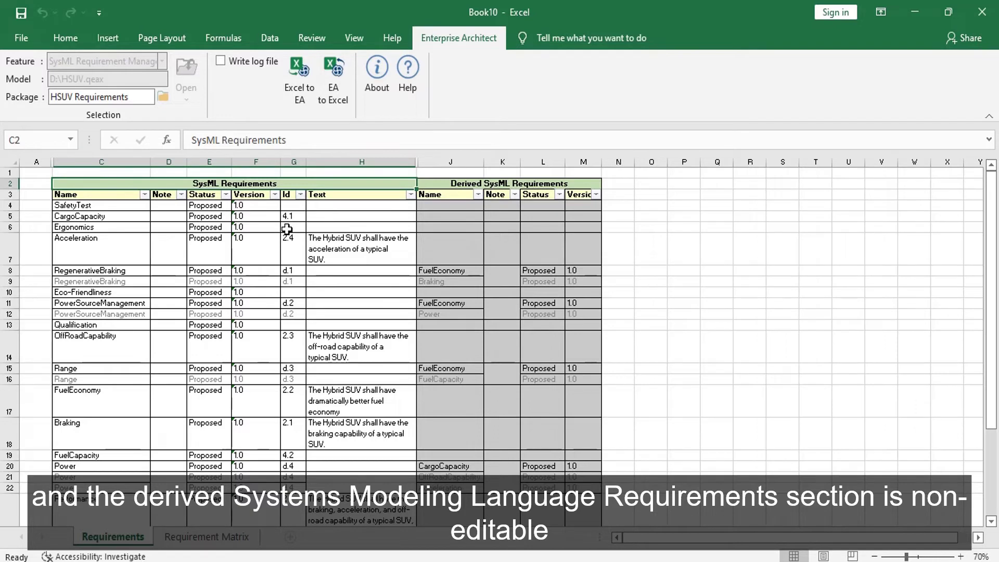
{"action": "scroll", "coordinate": [287, 229], "scroll_direction": "down", "scroll_amount": 5}
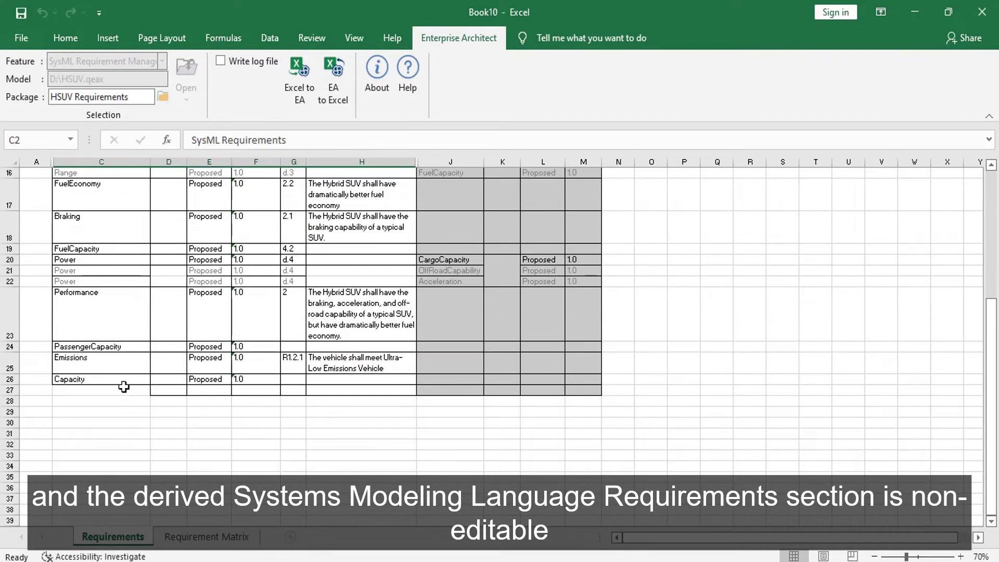
{"action": "left_click", "coordinate": [124, 387]}
{"action": "type", "text": "T"}
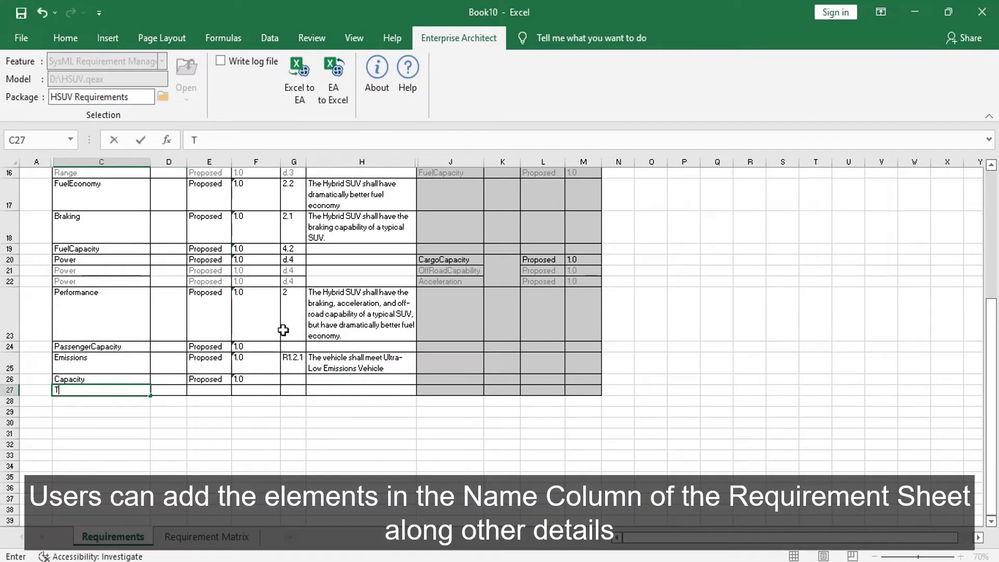
{"action": "type", "text": "orque"}
Give the Torque requirement the status Mandatory, version 2 and the text "Vehicle Torque"
{"action": "left_click", "coordinate": [211, 395]}
{"action": "left_click", "coordinate": [237, 391]}
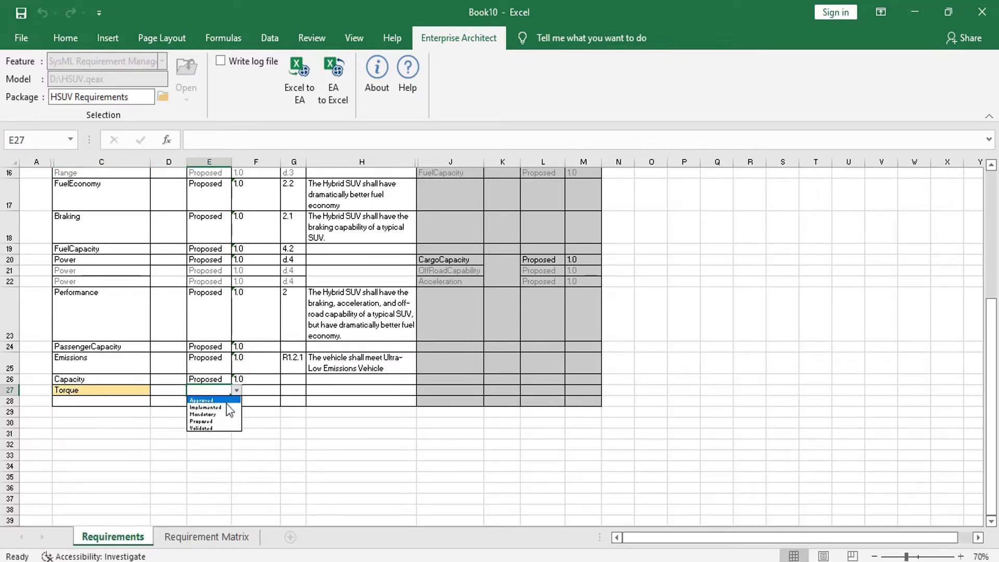
{"action": "left_click", "coordinate": [213, 414]}
{"action": "left_click", "coordinate": [276, 389]}
{"action": "type", "text": "2.0"}
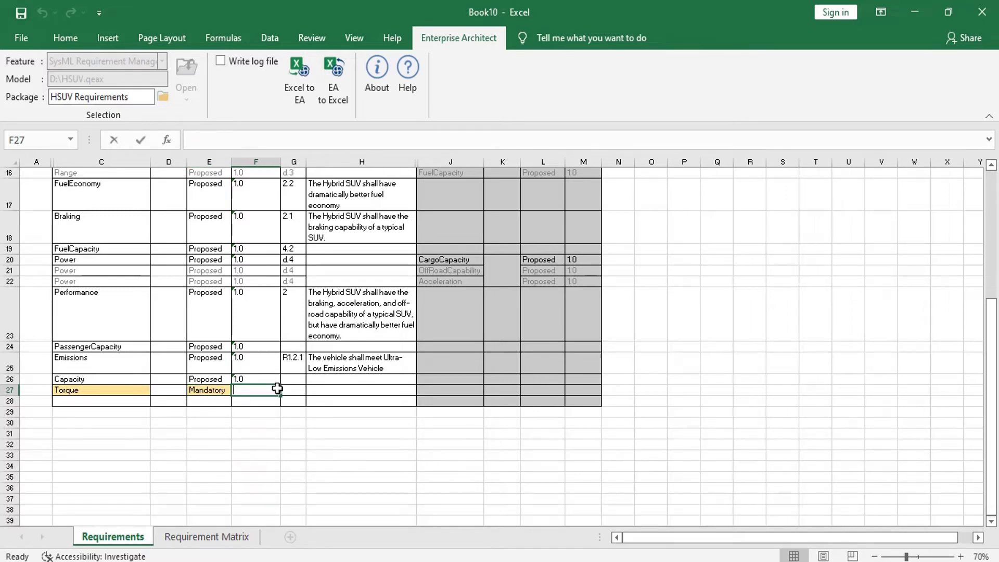
{"action": "left_click", "coordinate": [370, 395]}
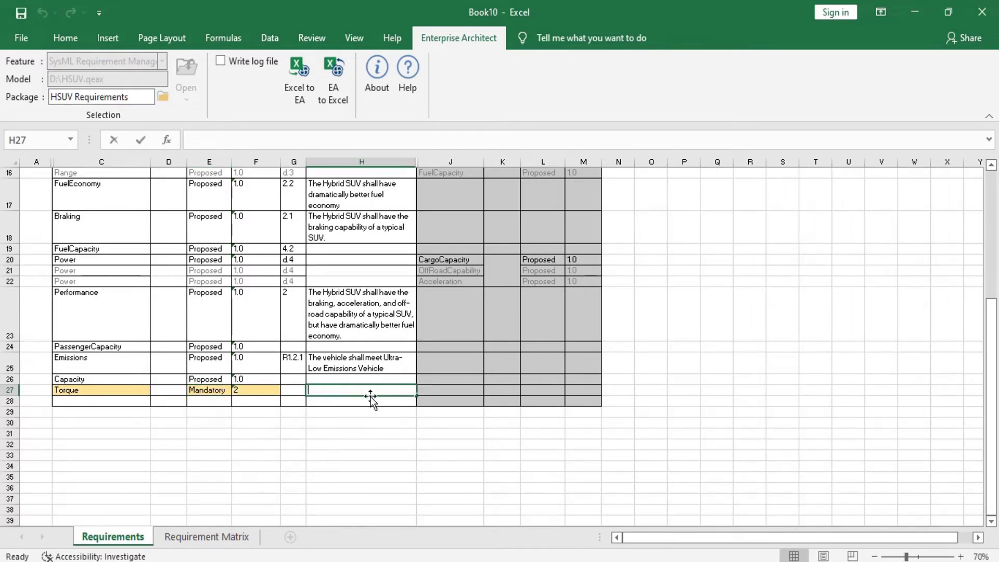
{"action": "type", "text": "Vehicle Torque"}
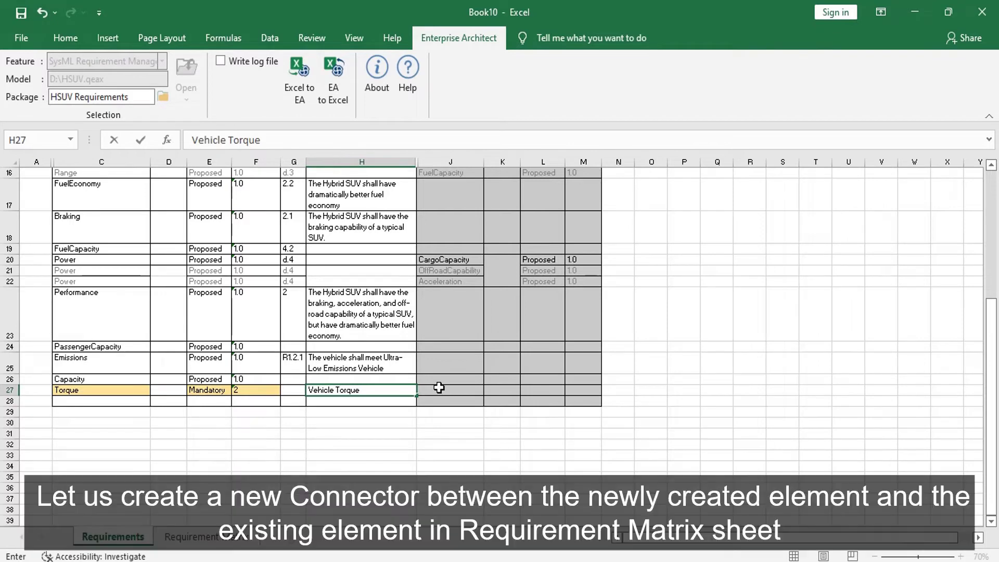
Create a connector from Torque to Ergonomics on the Requirement Matrix sheet
{"action": "left_click", "coordinate": [198, 541]}
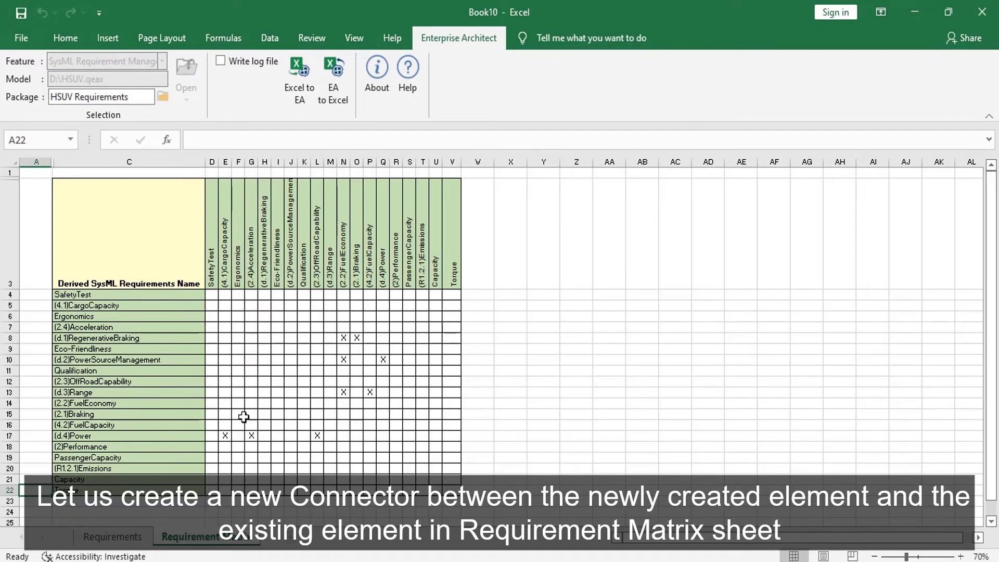
{"action": "double_click", "coordinate": [238, 491]}
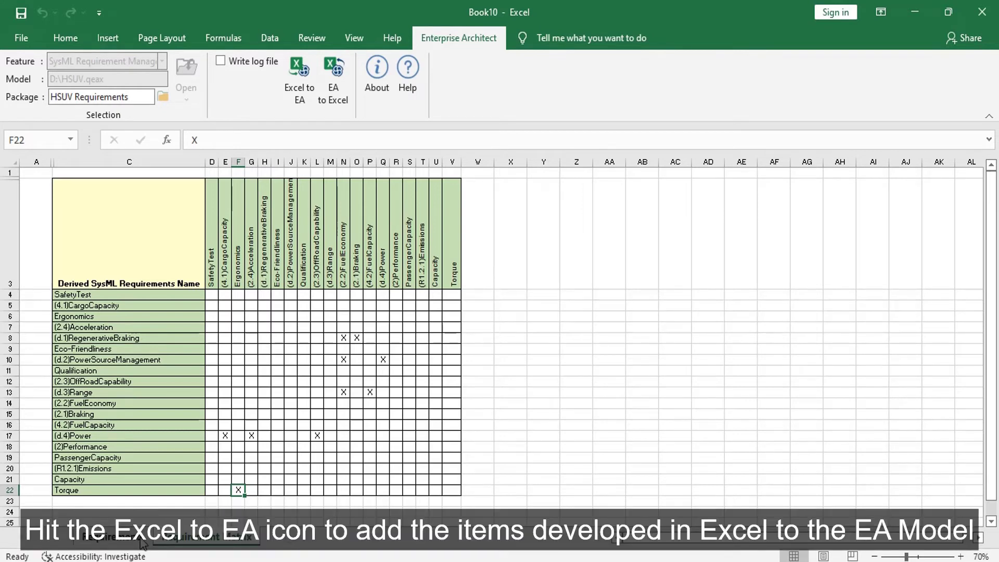
Export the new Torque requirement and its relationship from Excel to the EA model
{"action": "left_click", "coordinate": [298, 96]}
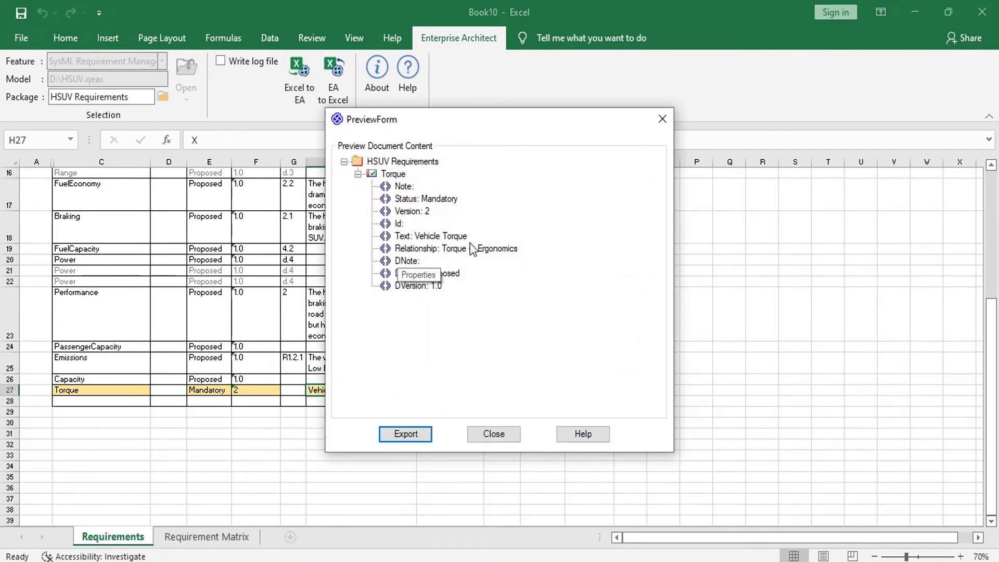
{"action": "left_click", "coordinate": [414, 436]}
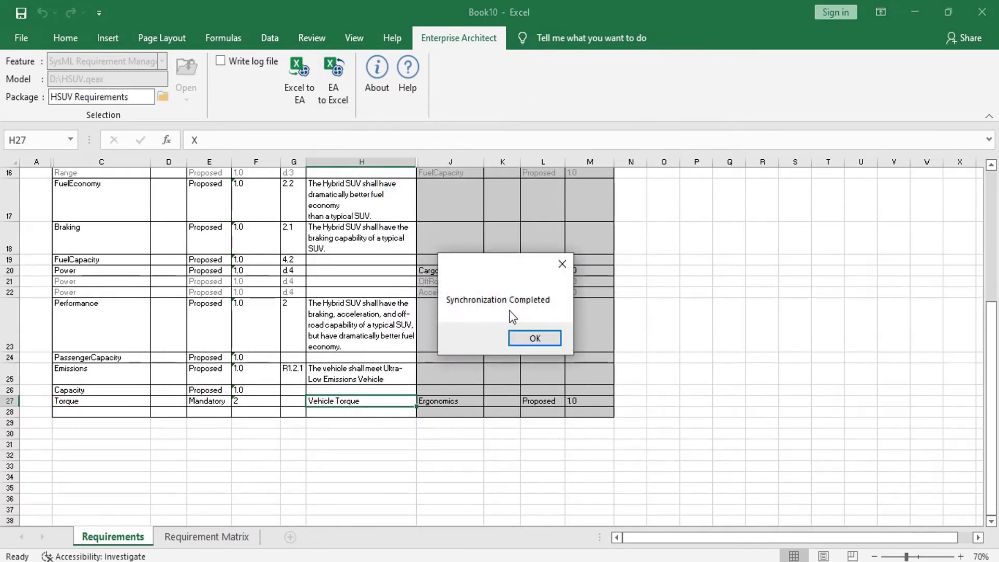
{"action": "left_click", "coordinate": [552, 339]}
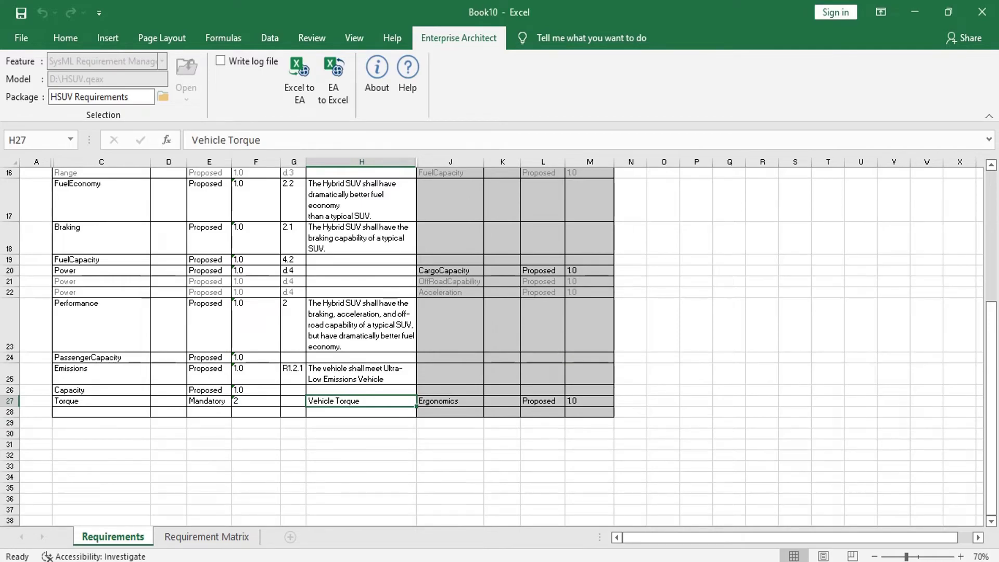
Switch to Enterprise Architect, reload the HSUV project and expand the HSUV Requirements package
{"action": "key", "text": "alt+Tab"}
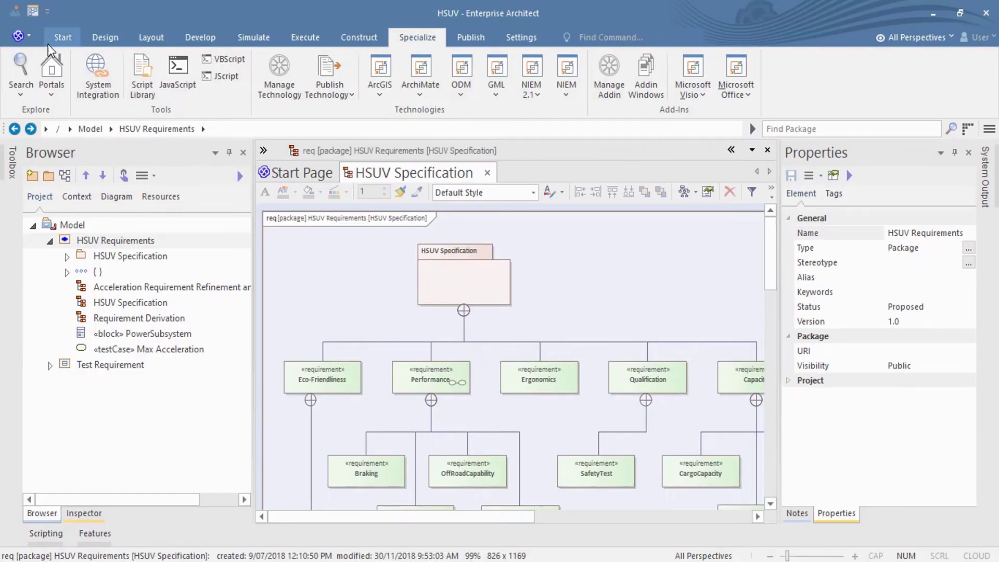
{"action": "left_click", "coordinate": [31, 42]}
{"action": "left_click", "coordinate": [52, 130]}
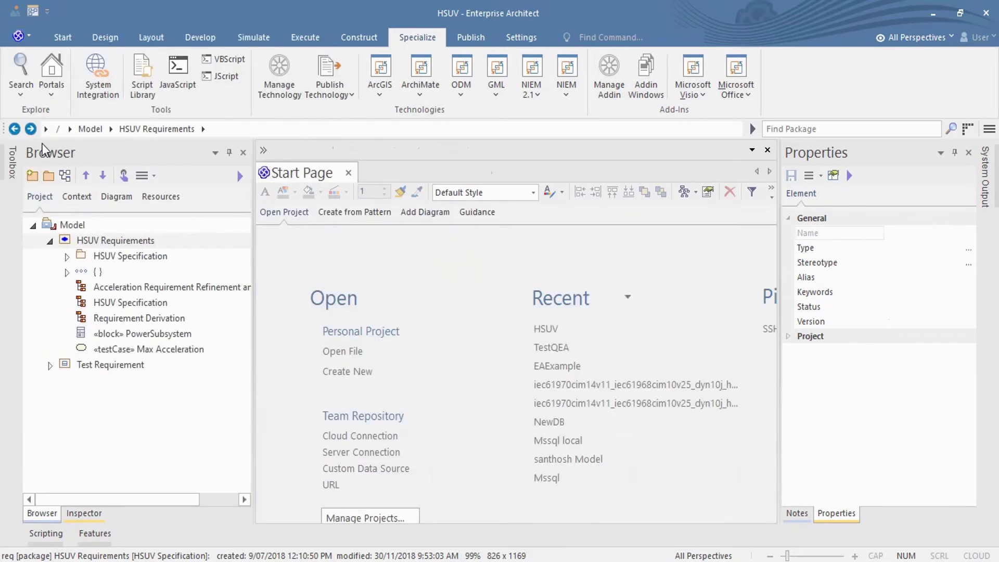
{"action": "left_click", "coordinate": [35, 226]}
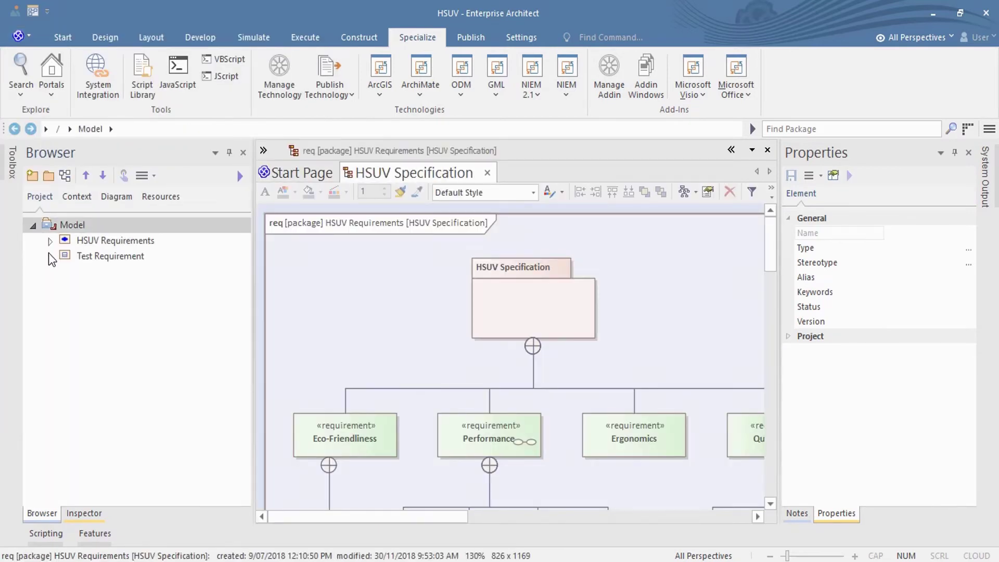
{"action": "left_click", "coordinate": [50, 242]}
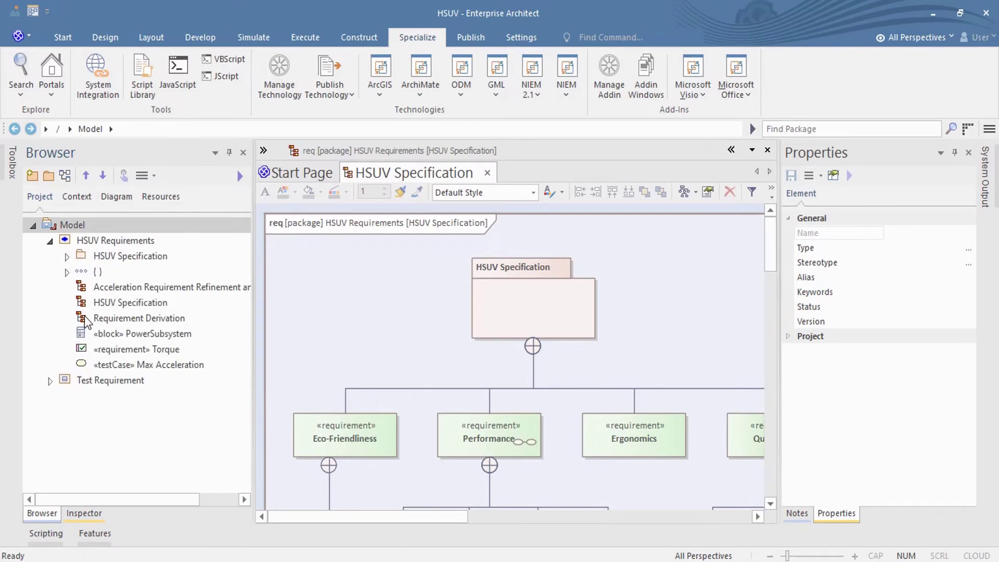
Place the Torque requirement on the HSUV Specification diagram as a link and position it above the row between Ergonomics and Qualification
{"action": "left_click", "coordinate": [177, 358]}
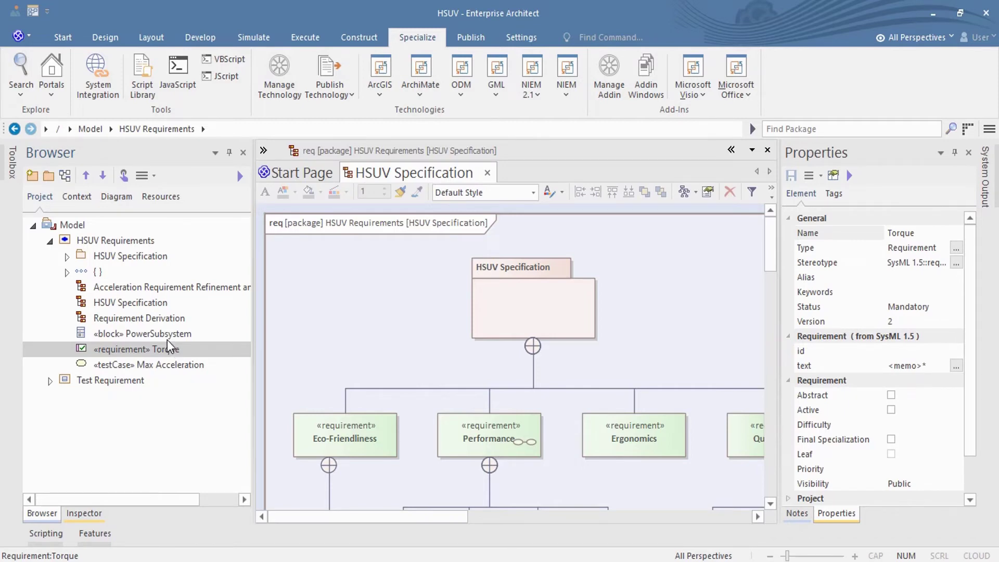
{"action": "scroll", "coordinate": [498, 347], "scroll_direction": "down", "scroll_amount": 2}
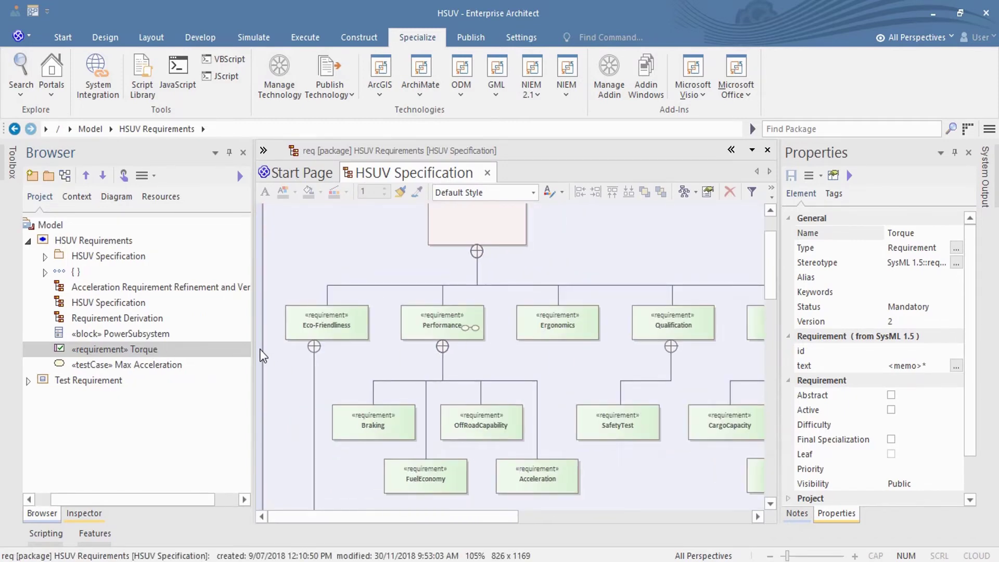
{"action": "left_click_drag", "start_coordinate": [200, 349], "coordinate": [623, 252]}
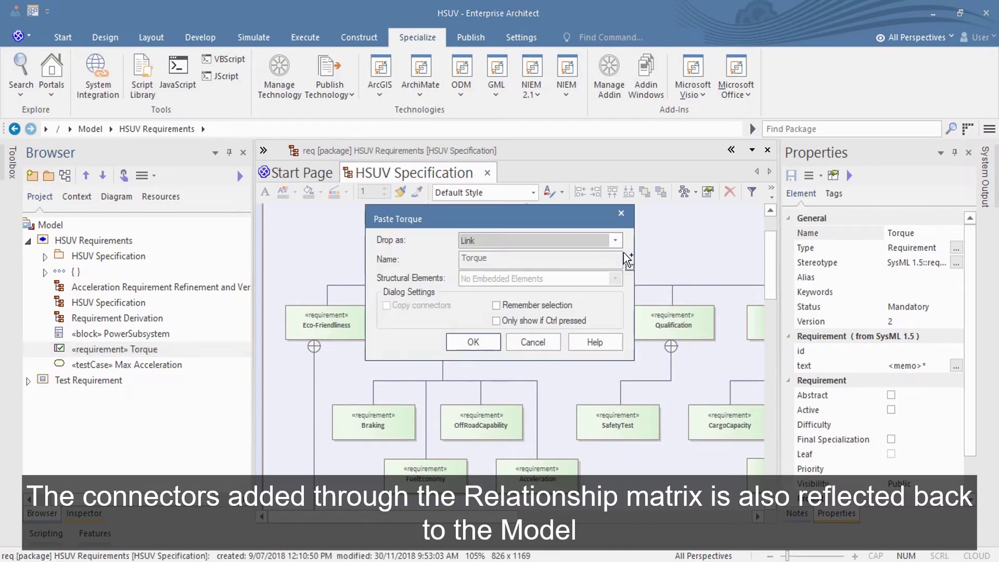
{"action": "left_click", "coordinate": [491, 344]}
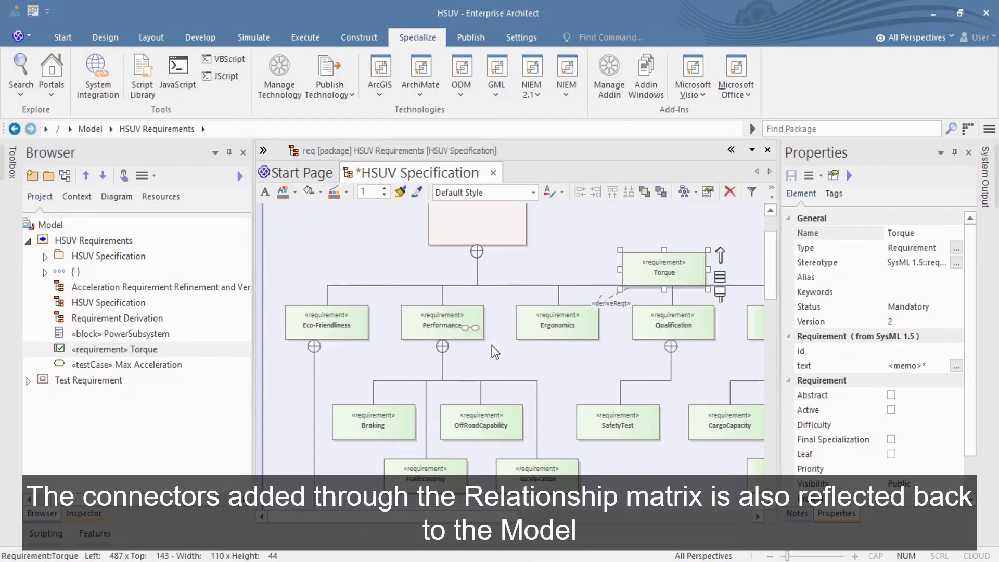
{"action": "left_click_drag", "start_coordinate": [689, 273], "coordinate": [671, 244]}
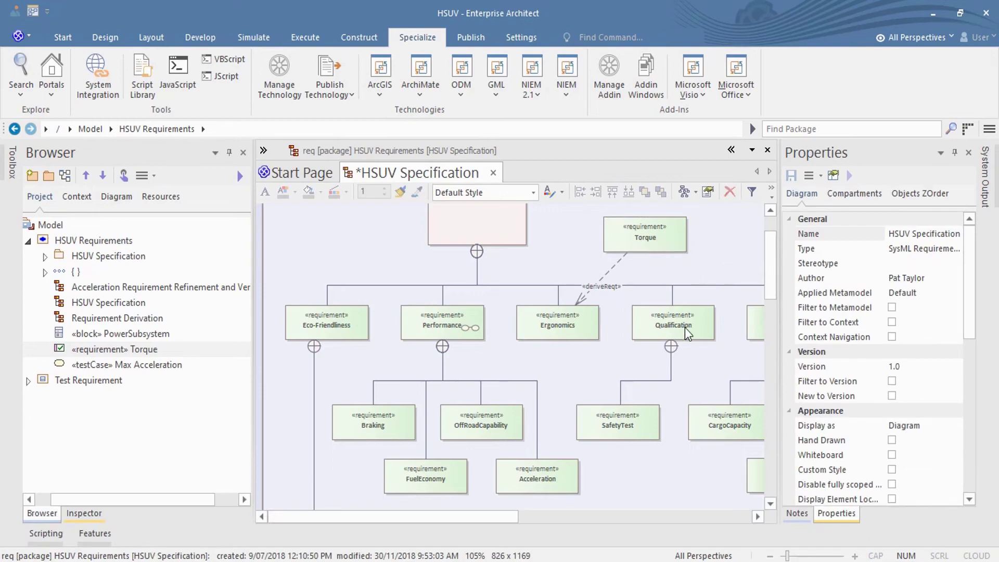
{"action": "scroll", "coordinate": [684, 327], "scroll_direction": "up", "scroll_amount": 1}
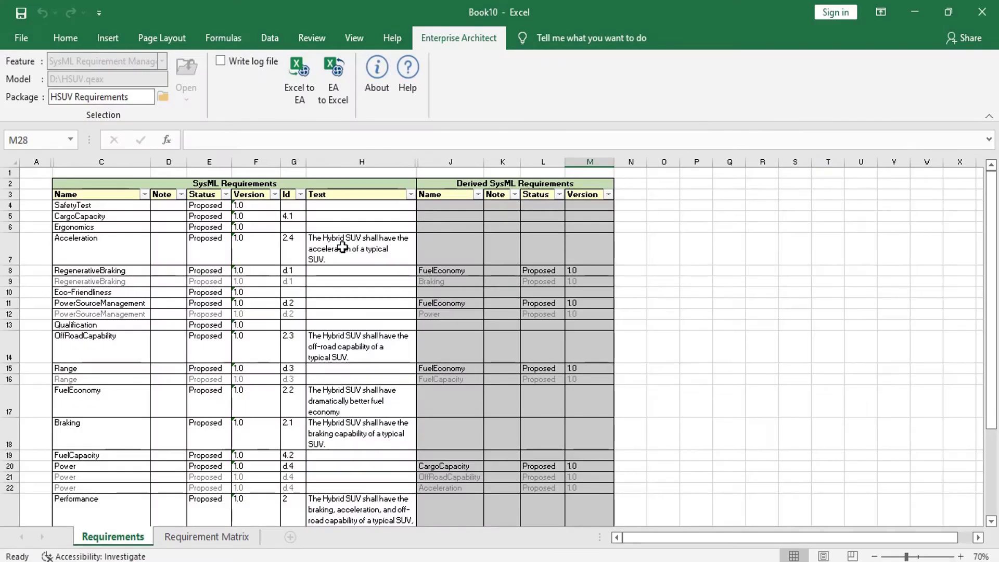
Switch to Excel and examine the Torque row and its derived requirement on the Requirements sheet
{"action": "scroll", "coordinate": [341, 245], "scroll_direction": "down", "scroll_amount": 3}
{"action": "scroll", "coordinate": [342, 247], "scroll_direction": "down", "scroll_amount": 1}
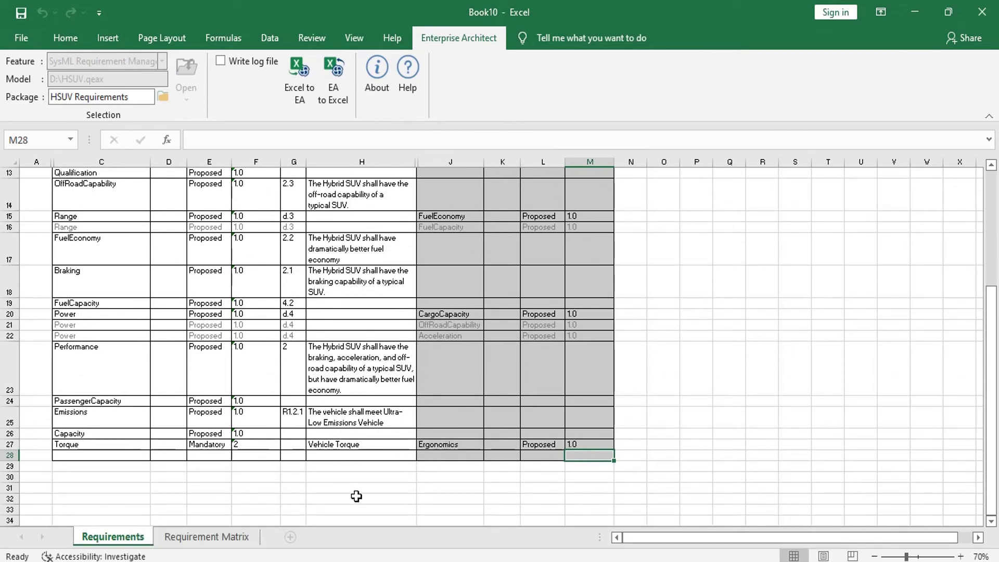
{"action": "left_click", "coordinate": [70, 456]}
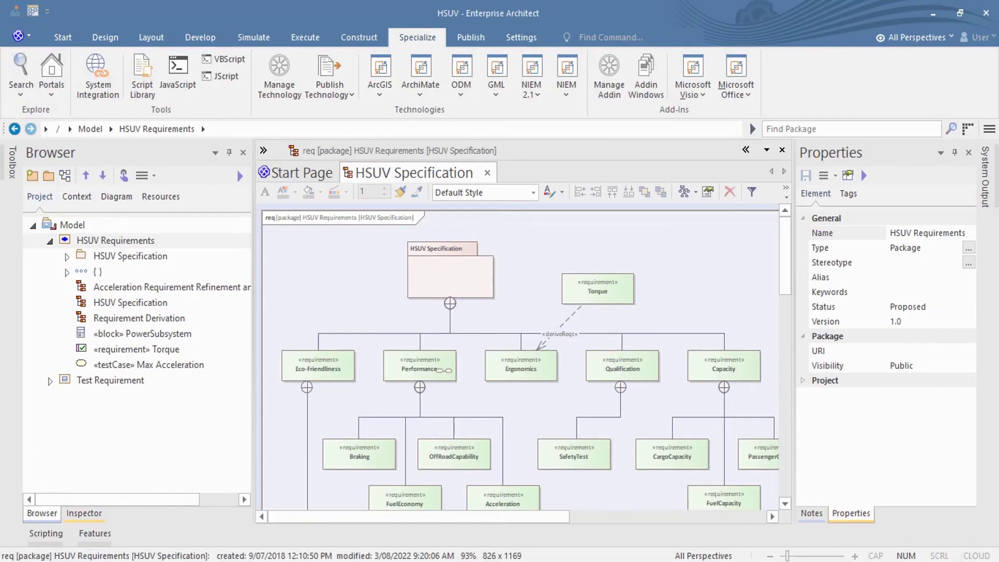
Switch to Enterprise Architect and set the Torque requirement's status to Validated
{"action": "left_click", "coordinate": [187, 351]}
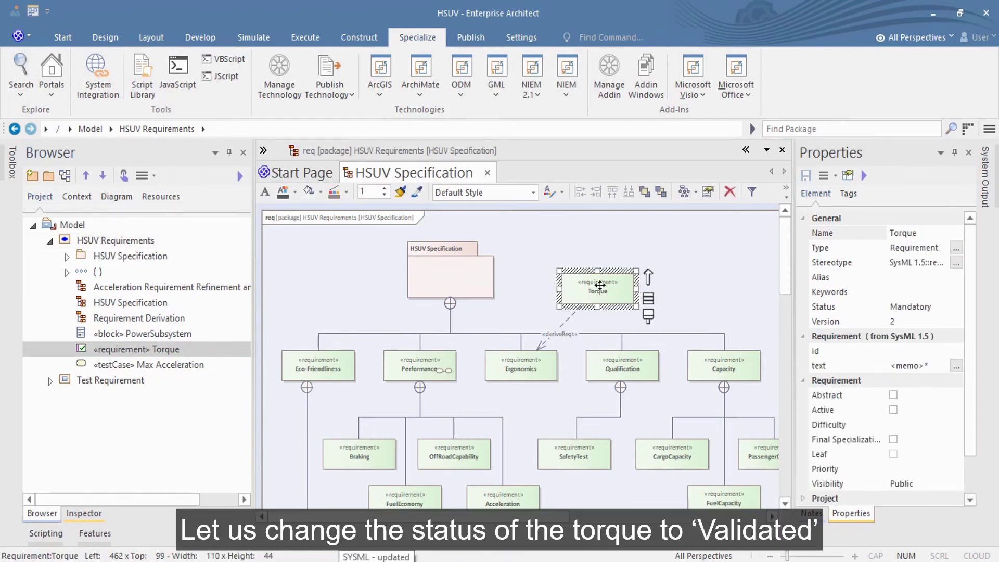
{"action": "left_click", "coordinate": [920, 307]}
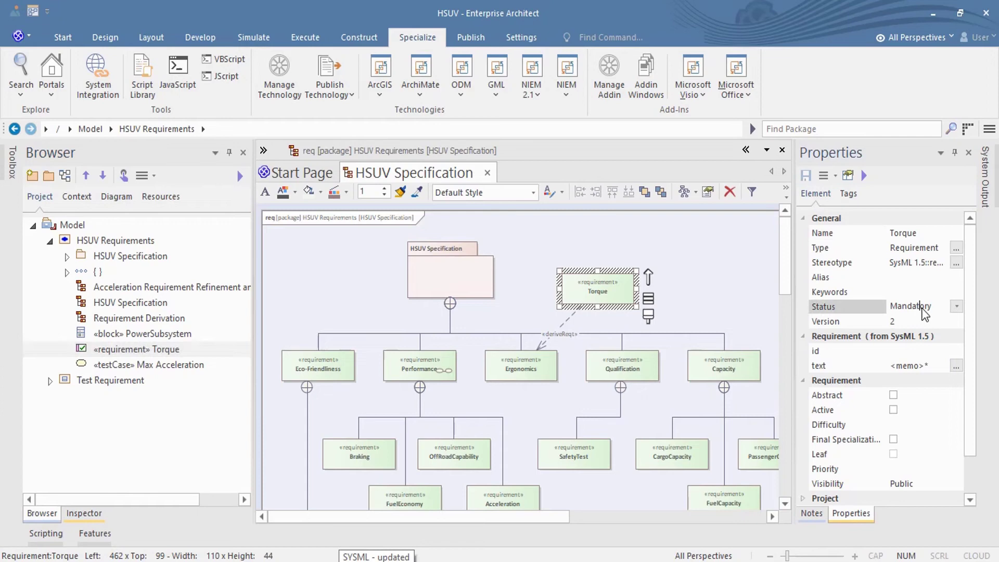
{"action": "left_click", "coordinate": [958, 307]}
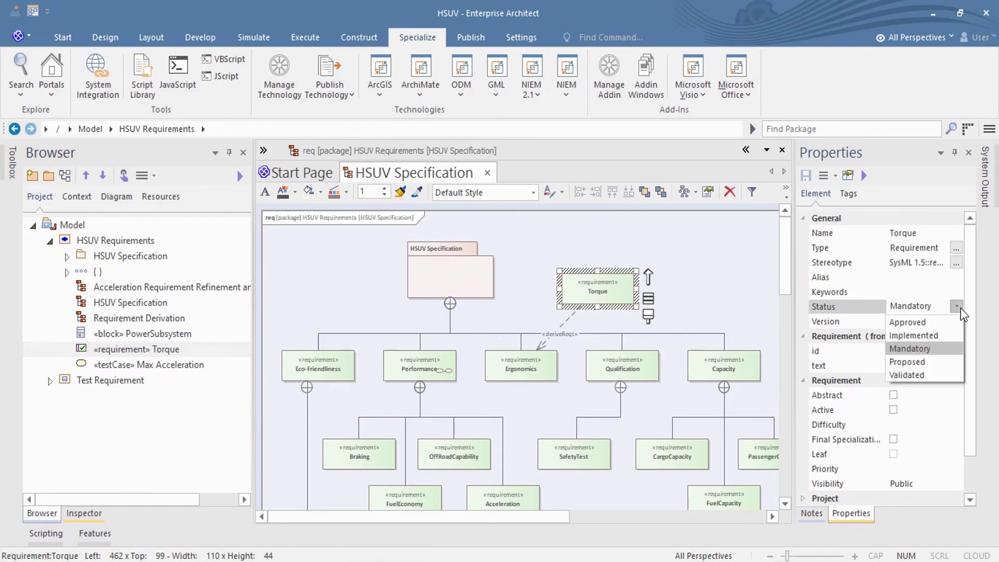
{"action": "left_click", "coordinate": [922, 375]}
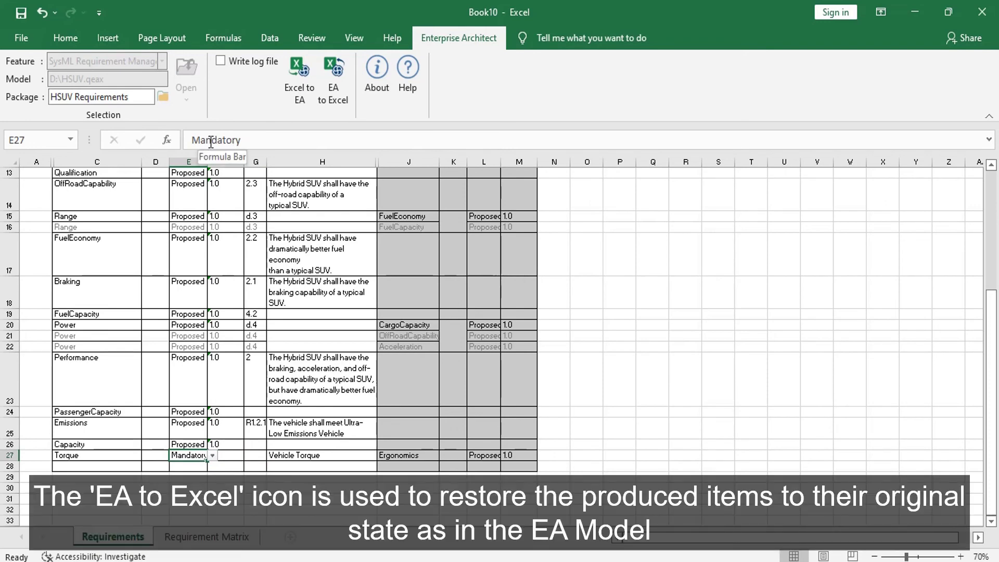
Restore the Excel sheet's data from the EA model and check the Torque requirement's status cell
{"action": "left_click", "coordinate": [328, 91]}
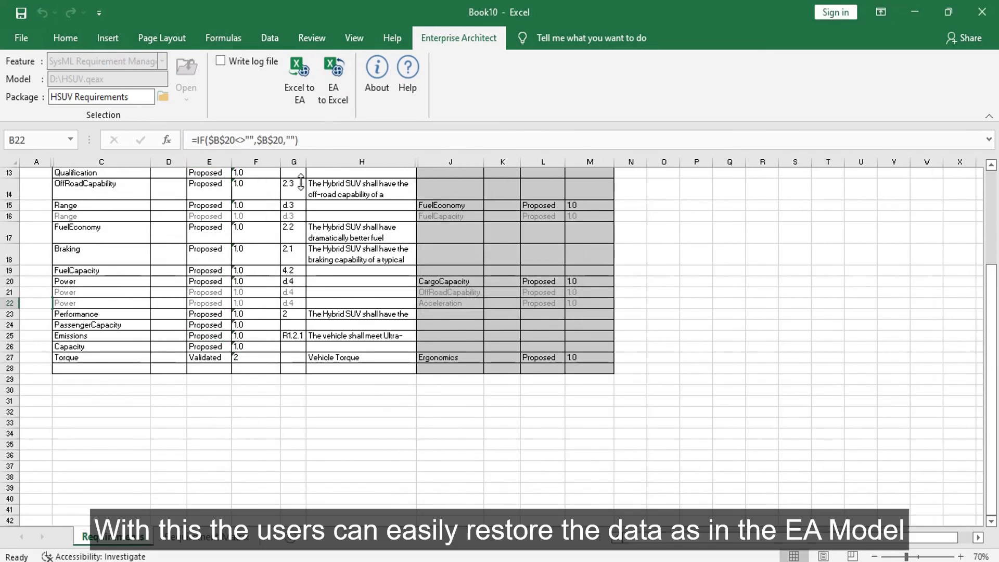
{"action": "scroll", "coordinate": [265, 247], "scroll_direction": "up", "scroll_amount": 2}
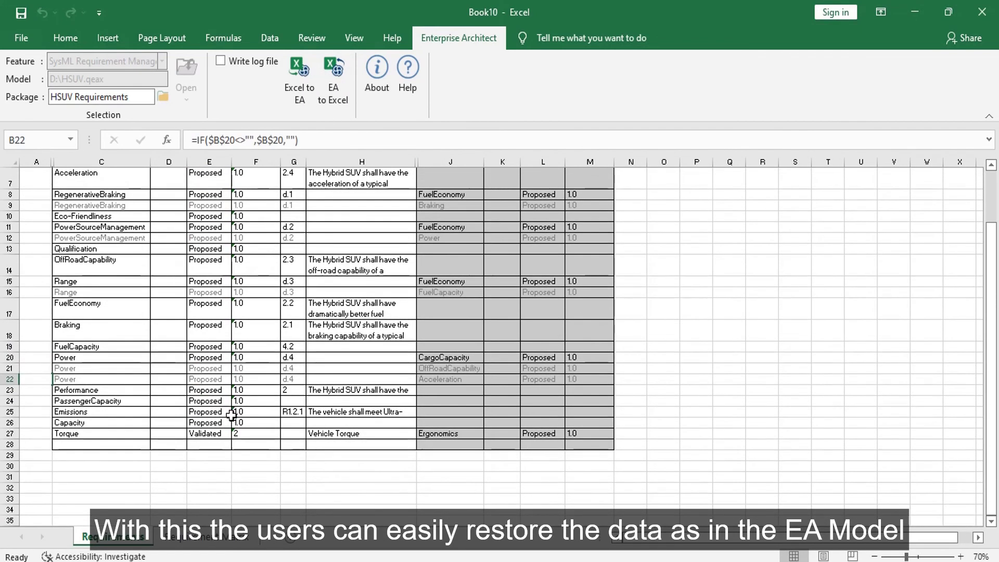
{"action": "left_click", "coordinate": [219, 434]}
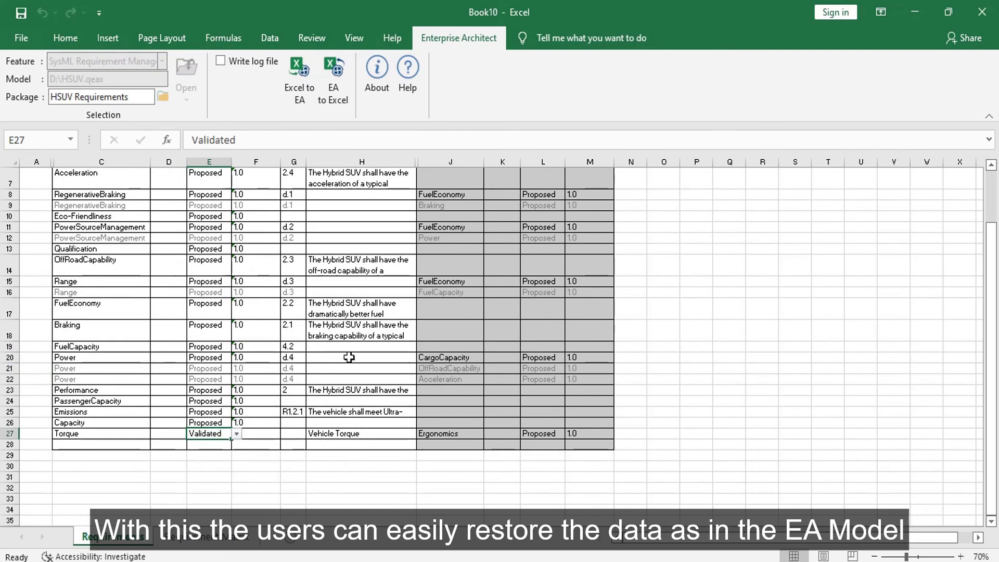